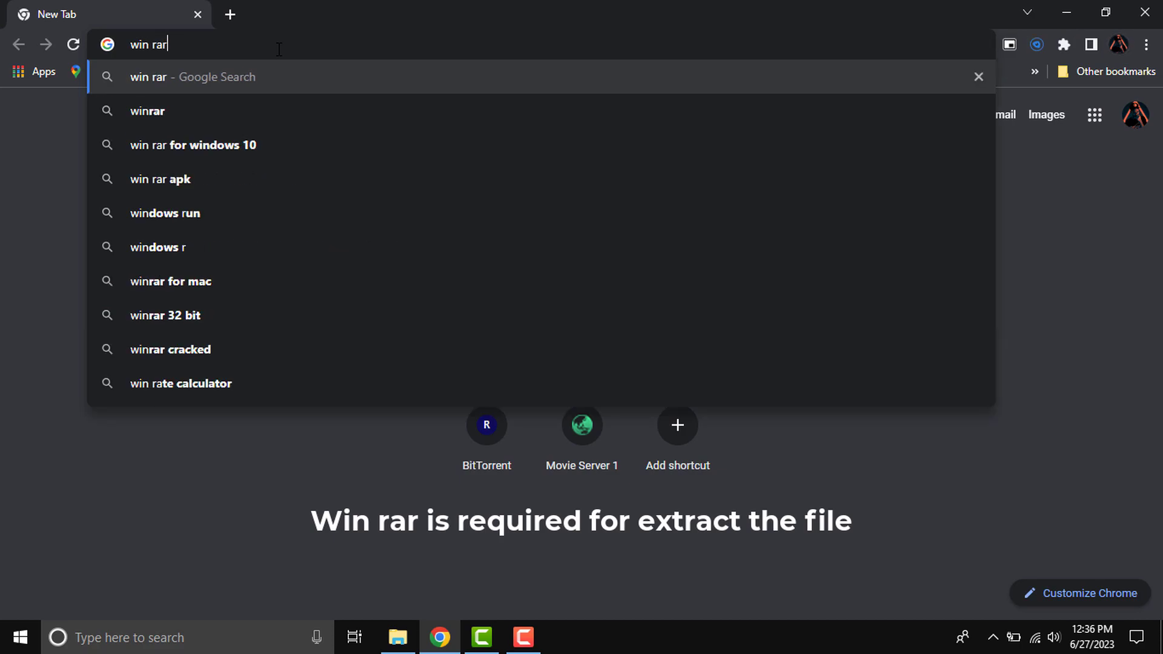
Search the web for "win rar" and open the WinRAR website from the results
key("Return")
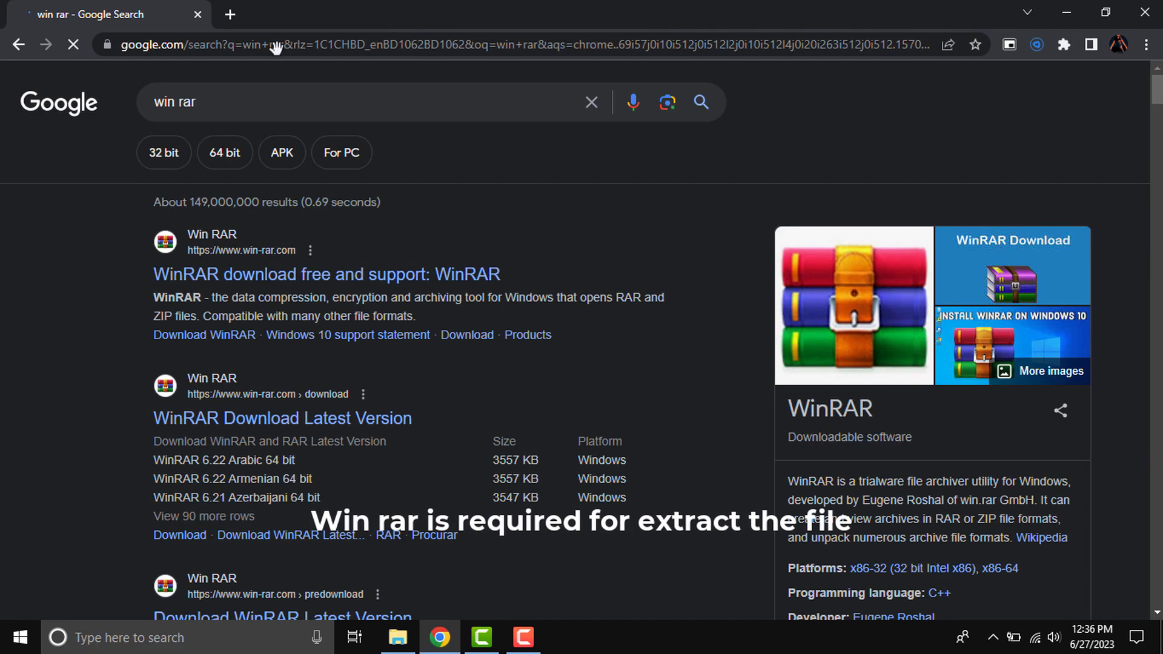
left_click(252, 274)
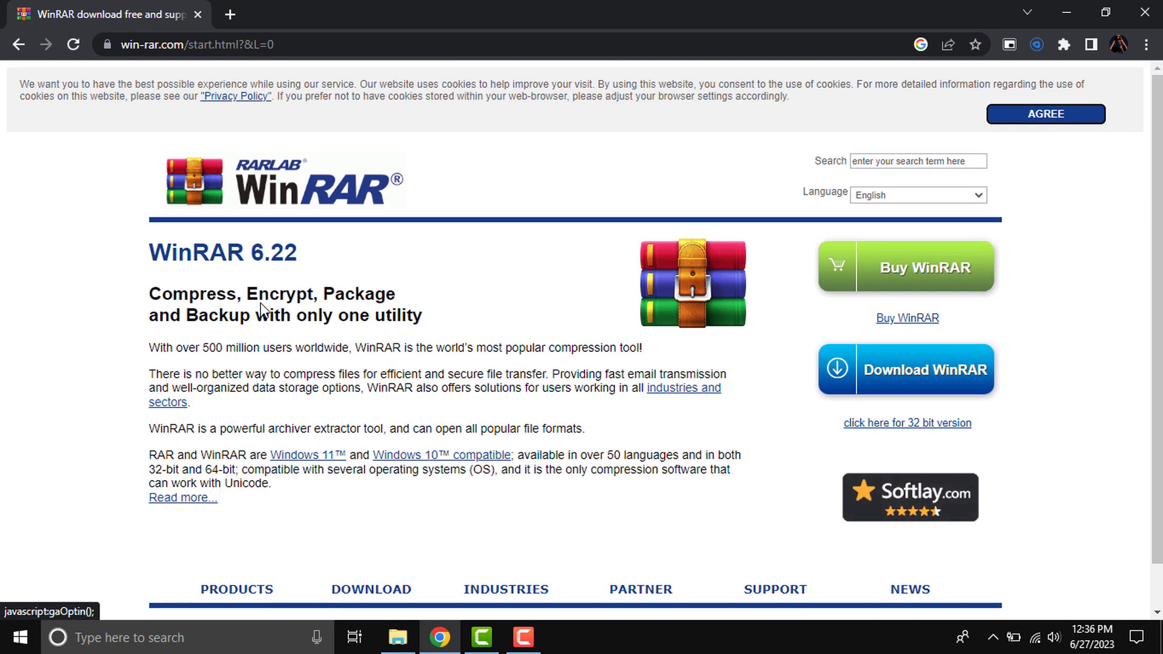
Switch to the MS Office folder in File Explorer and minimize the browser window
left_click(411, 636)
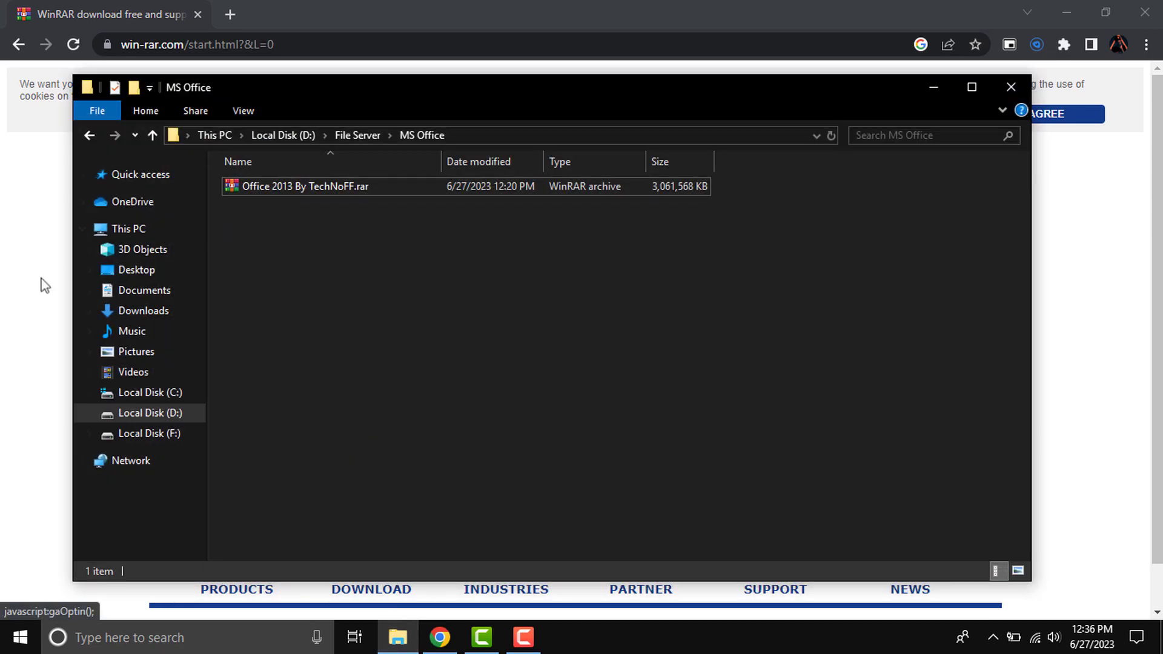
left_click(17, 298)
left_click(1067, 13)
right_click(419, 415)
left_click(368, 317)
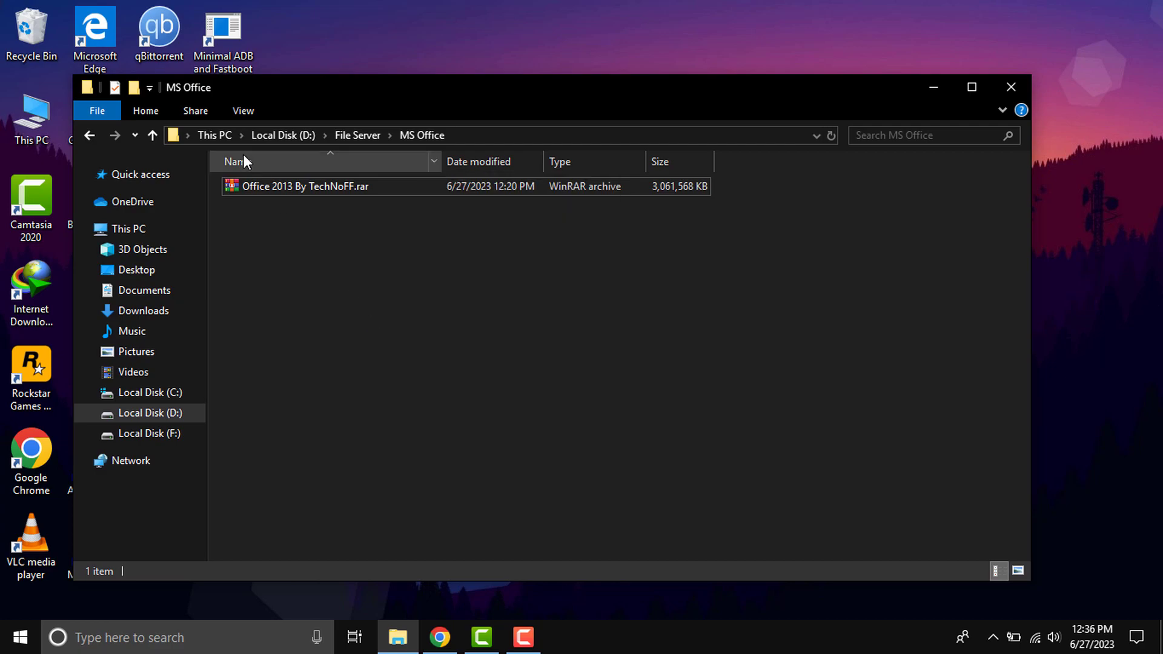
Extract Office 2013 By TechNoFF.rar to D:\File Server\MS Office\Office 2013 By TechNoFF, entering the archive password
left_click(248, 184)
right_click(249, 183)
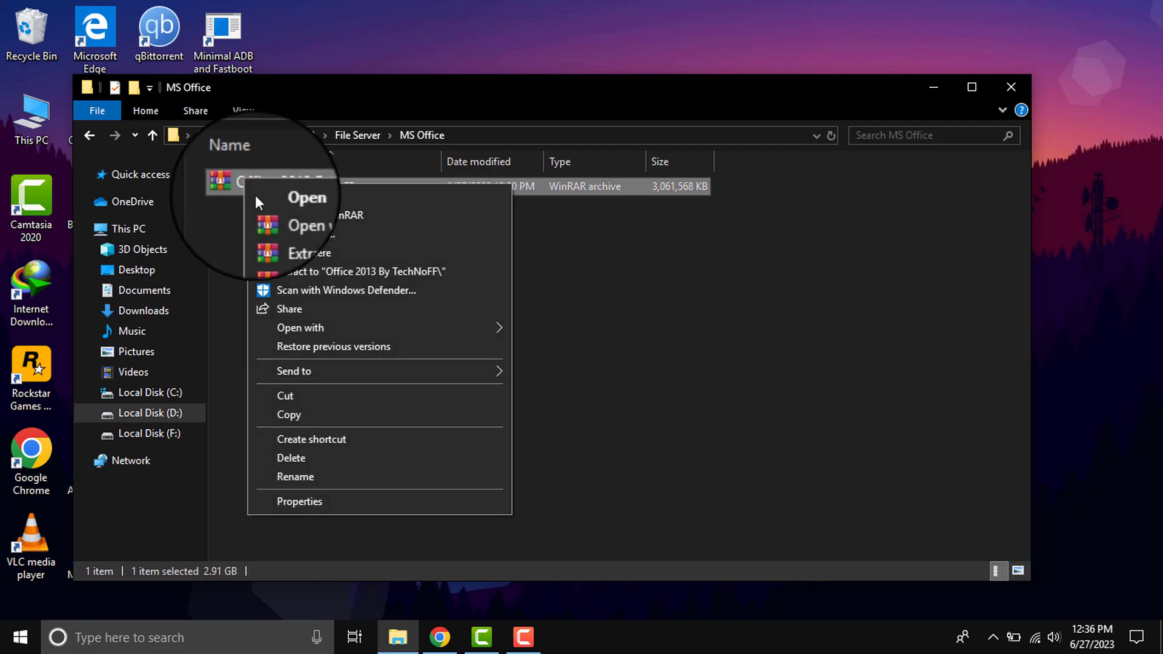
left_click(282, 236)
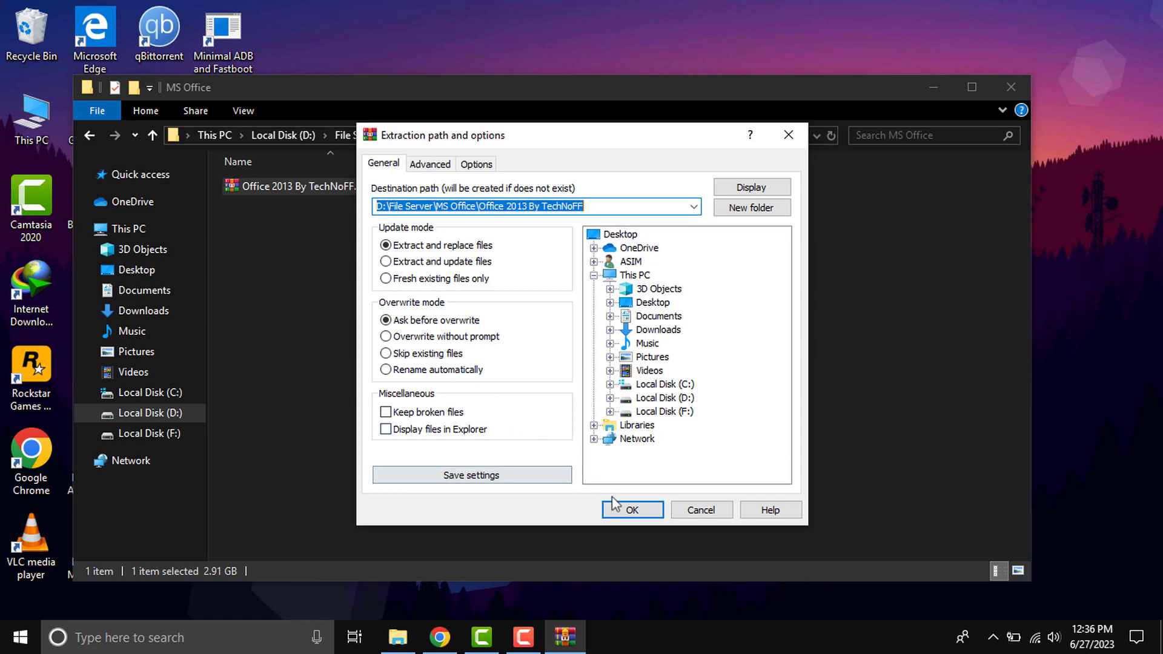
left_click(628, 510)
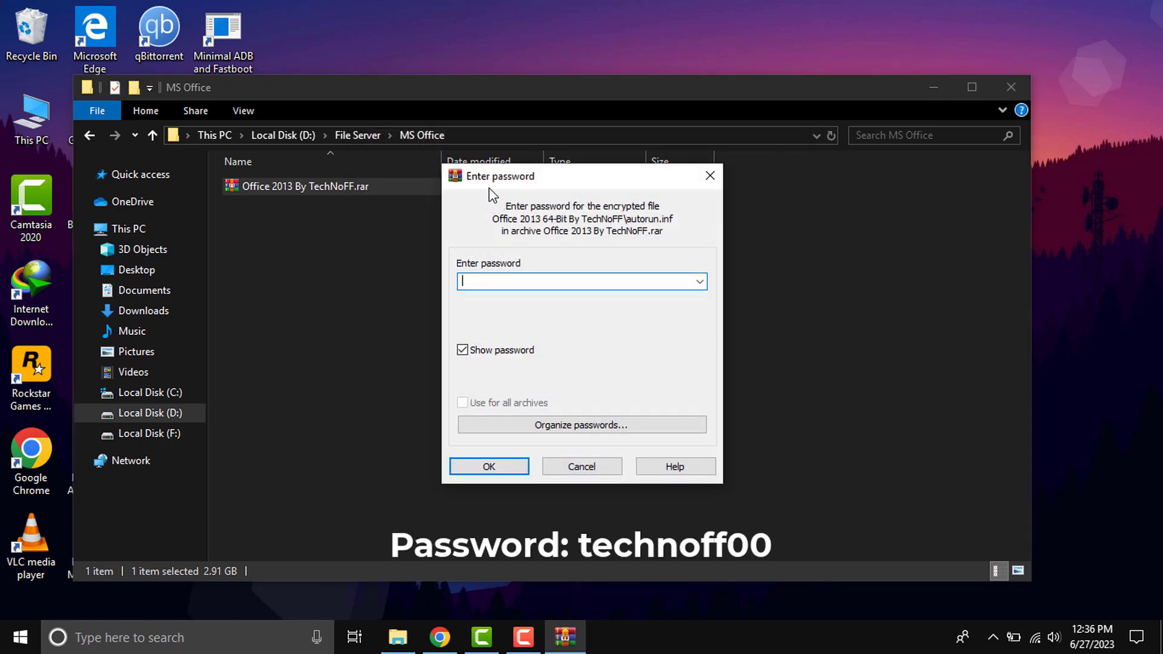
left_click(476, 355)
left_click(511, 280)
left_click(506, 460)
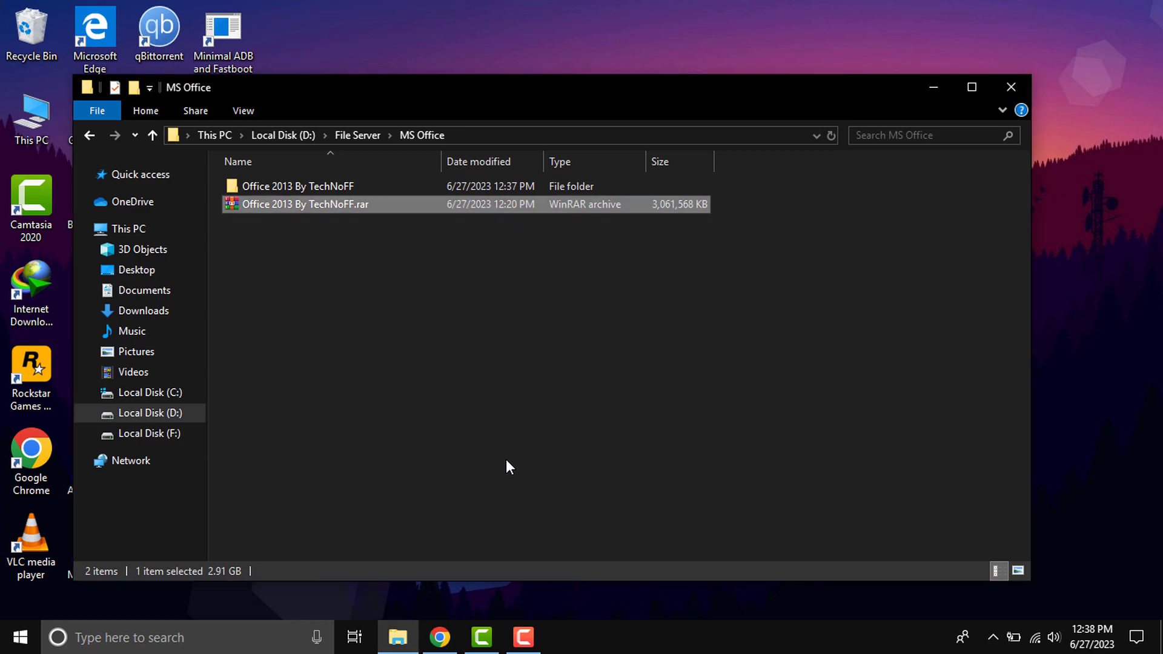
Open the Office 2013 64-Bit By TechNoFF folder inside the extracted folder and launch OInstall.exe
left_click(335, 318)
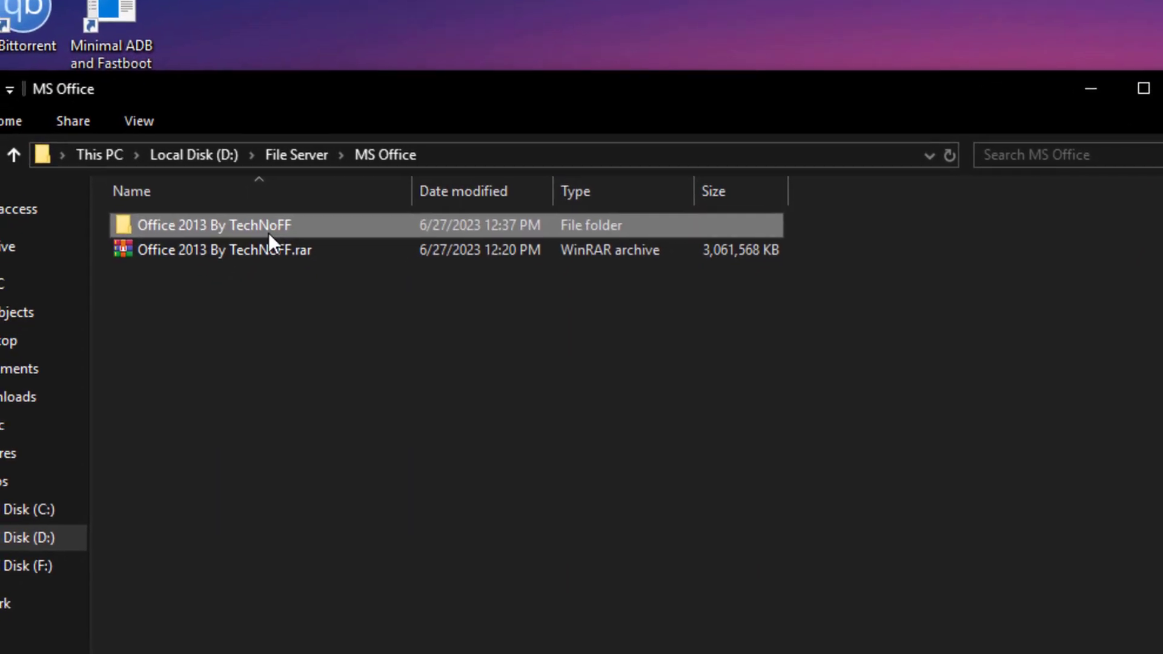
double_click(245, 260)
double_click(245, 209)
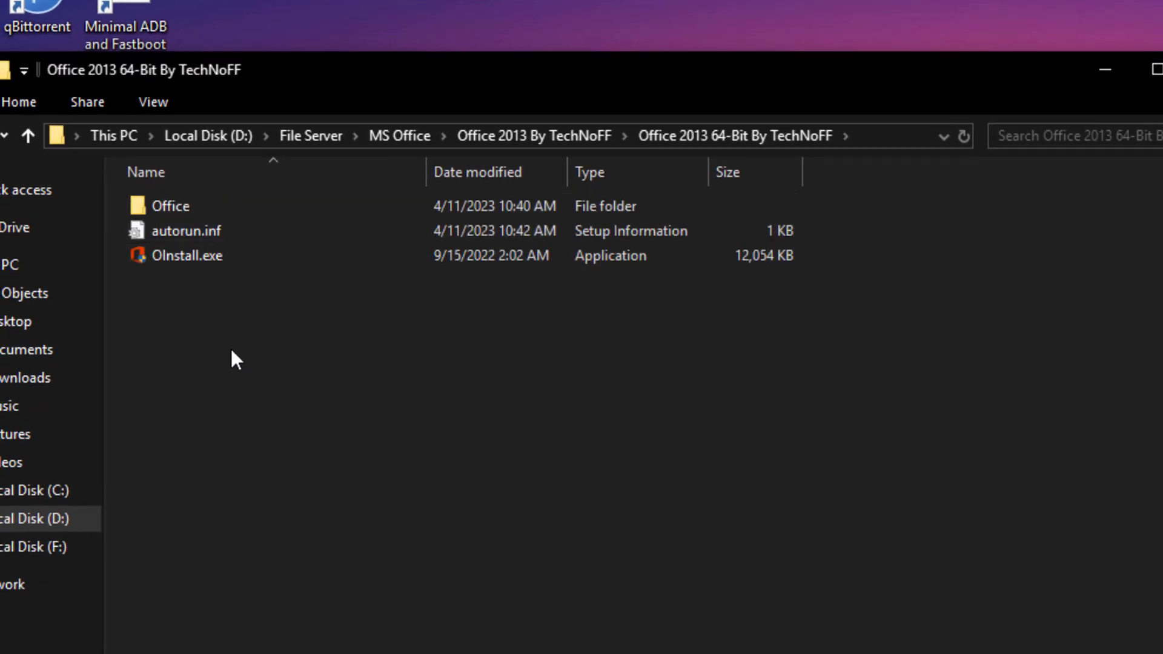
double_click(184, 256)
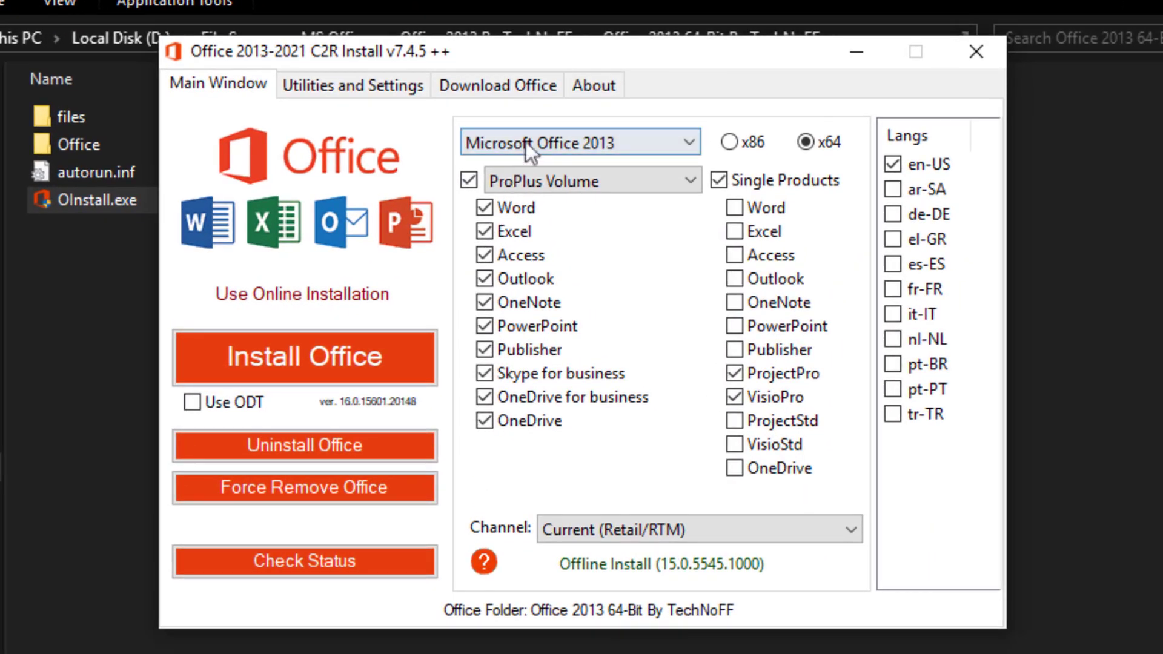
Choose Microsoft Office 2013 as the version to install and ProPlus as its edition
left_click(554, 212)
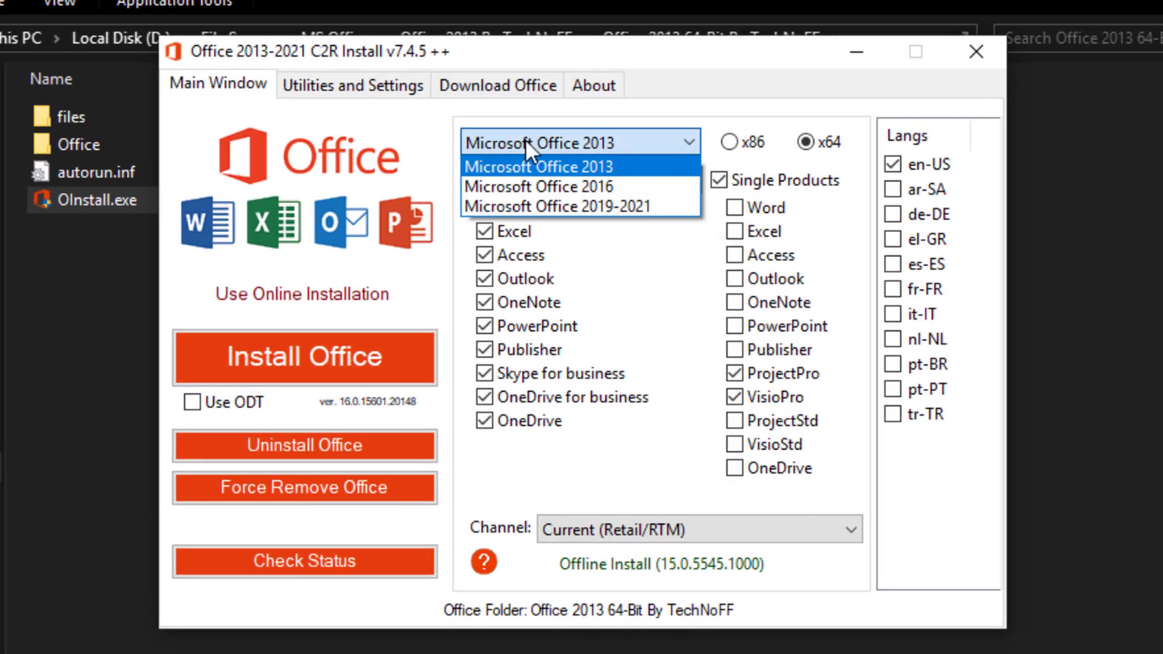
left_click(608, 146)
left_click(581, 177)
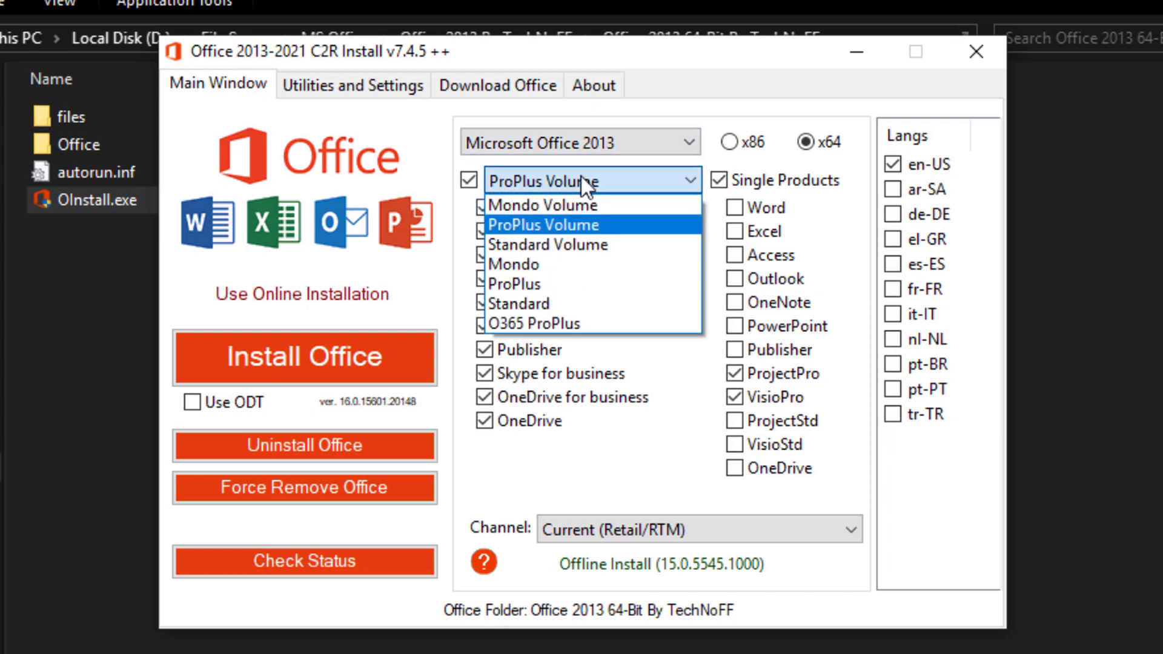
left_click(550, 286)
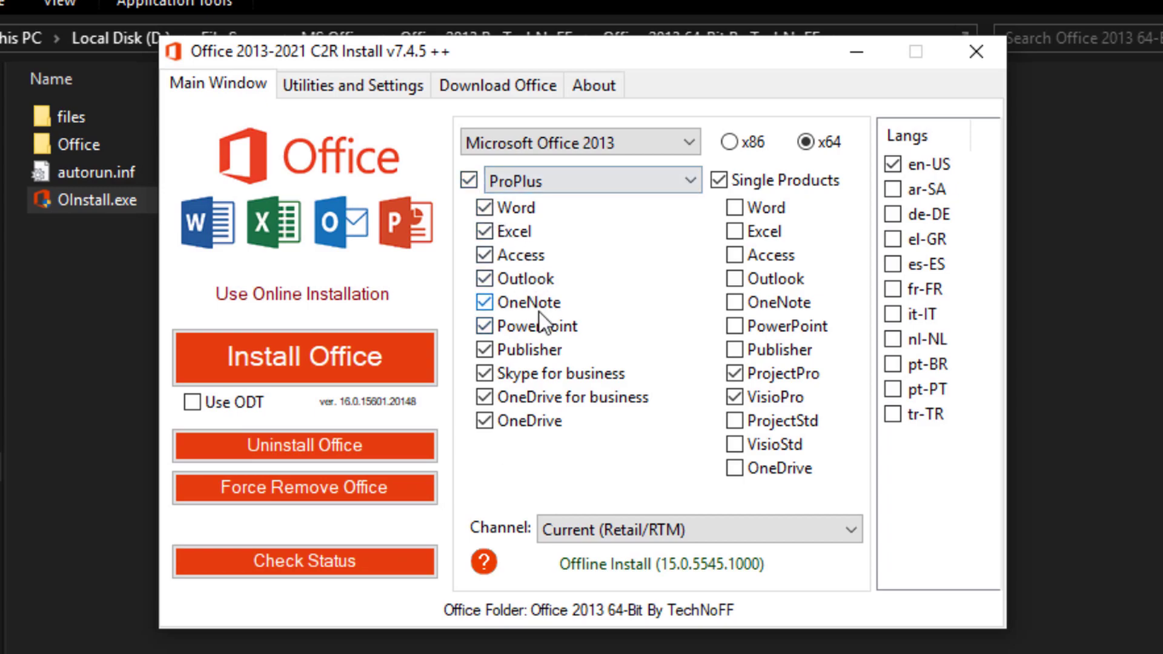
Exclude Outlook, OneNote, Publisher, Skype for business, OneDrive for business and OneDrive from the ProPlus suite, and install Office
left_click(512, 422)
left_click(523, 395)
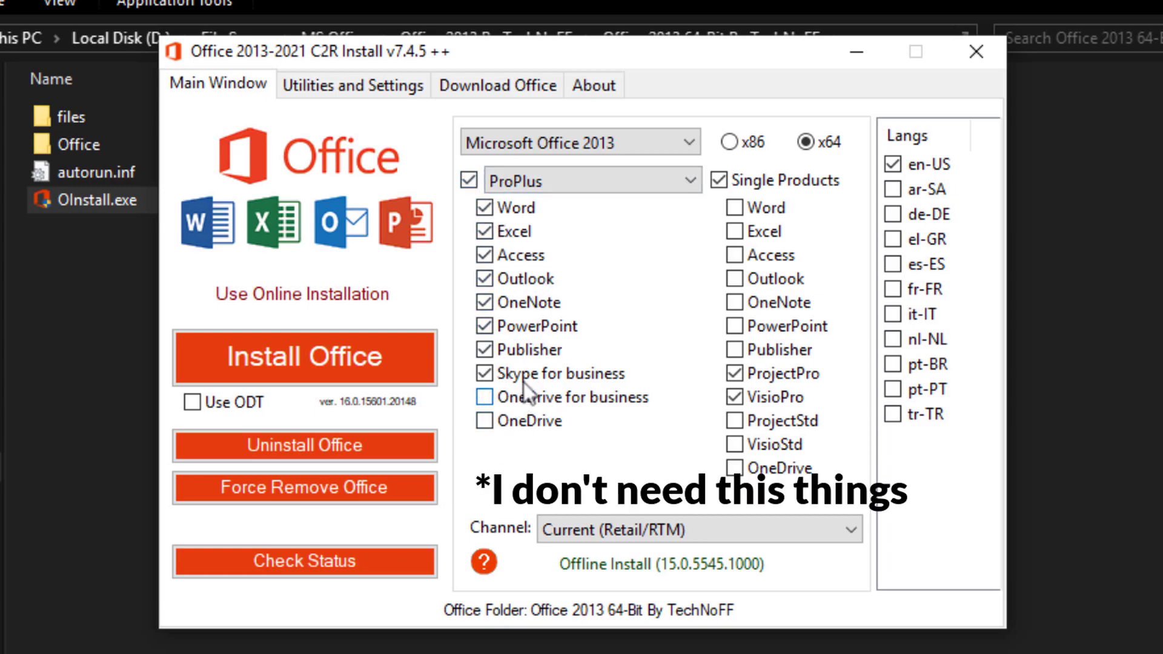
left_click(530, 354)
left_click(528, 278)
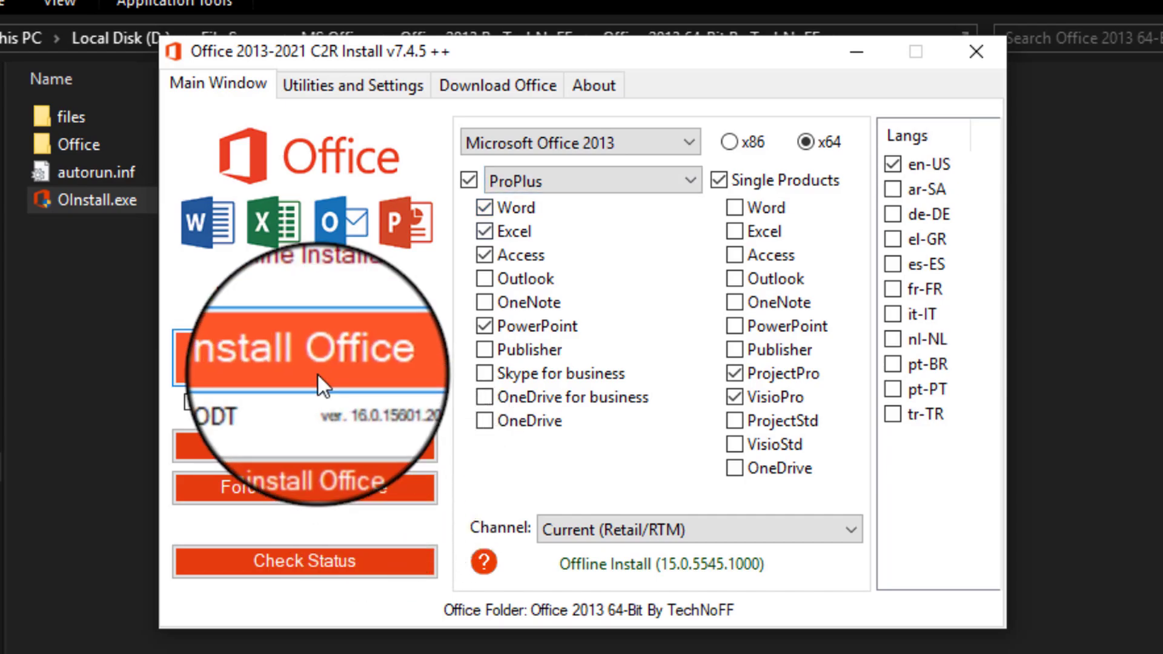
left_click(317, 373)
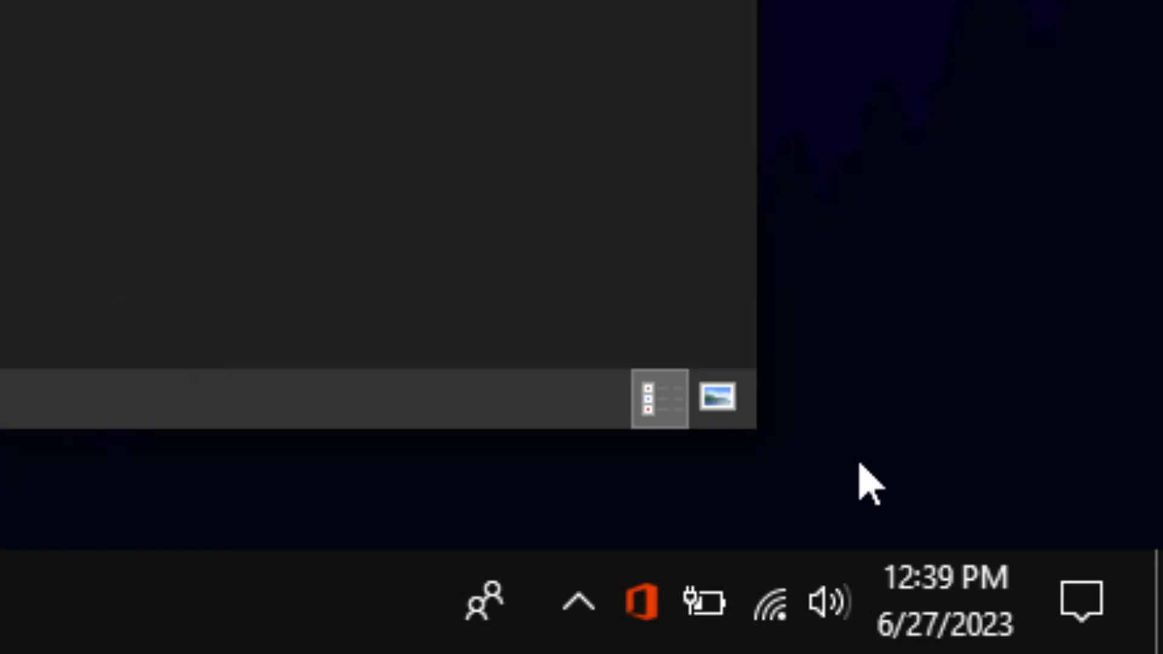
mouse_move(667, 608)
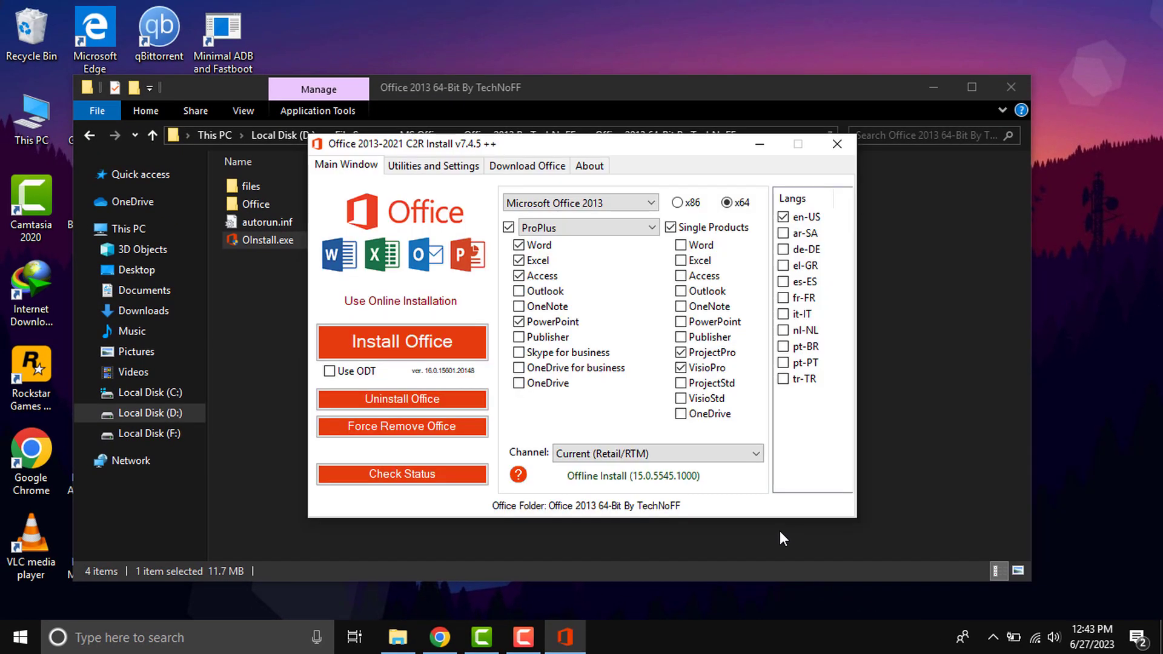
Try to activate Office from the installer's utilities and settings
left_click(398, 174)
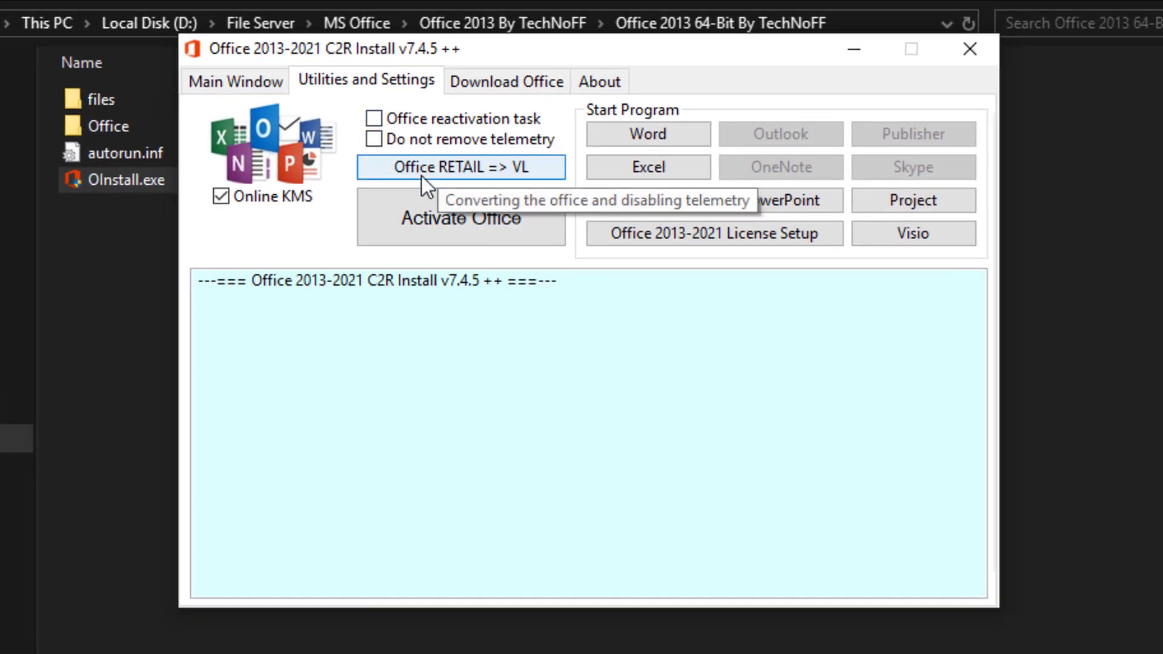
left_click(418, 229)
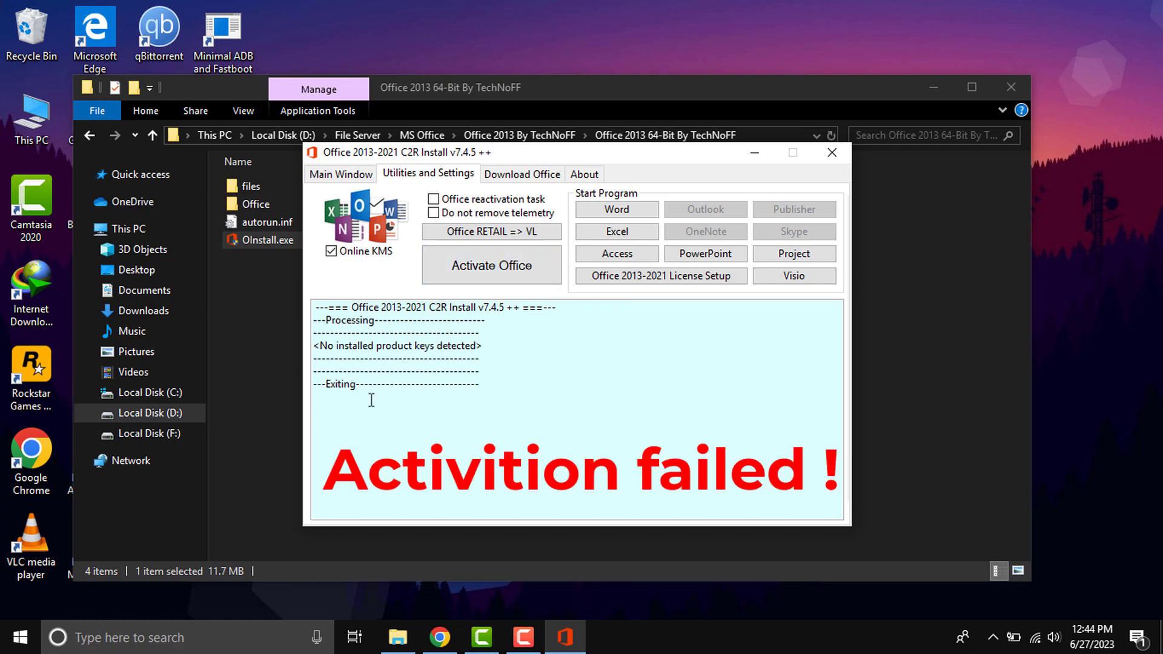
key("F10")
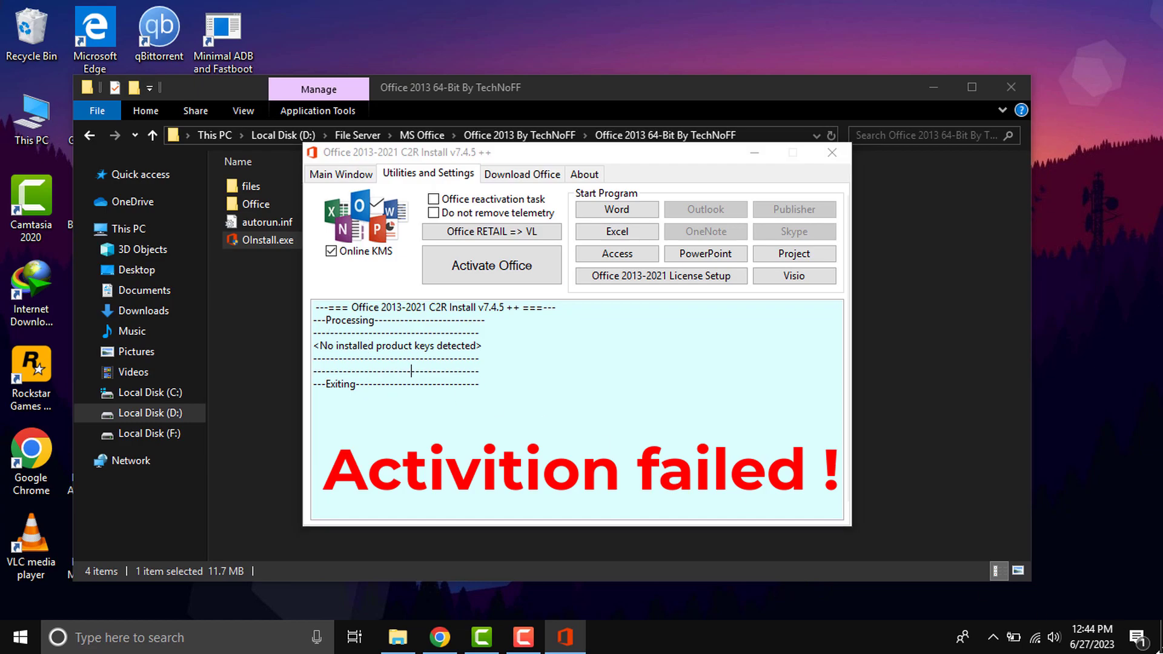
Minimize the File Explorer and installer windows and launch Word 2013
left_click(938, 80)
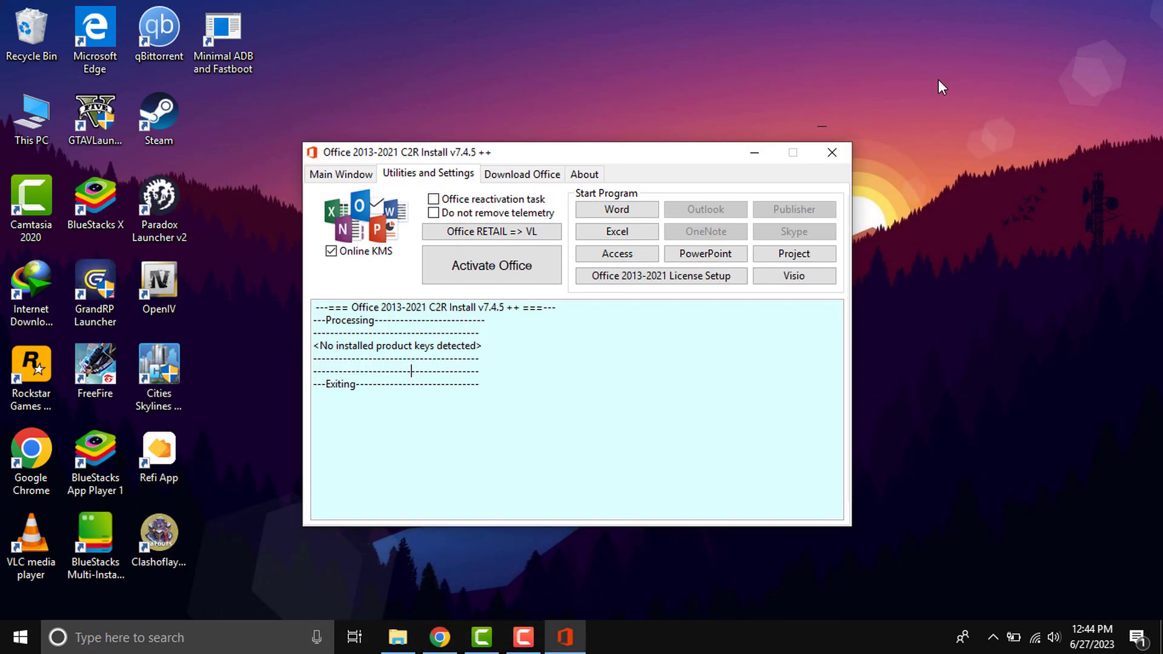
left_click(759, 152)
left_click(20, 637)
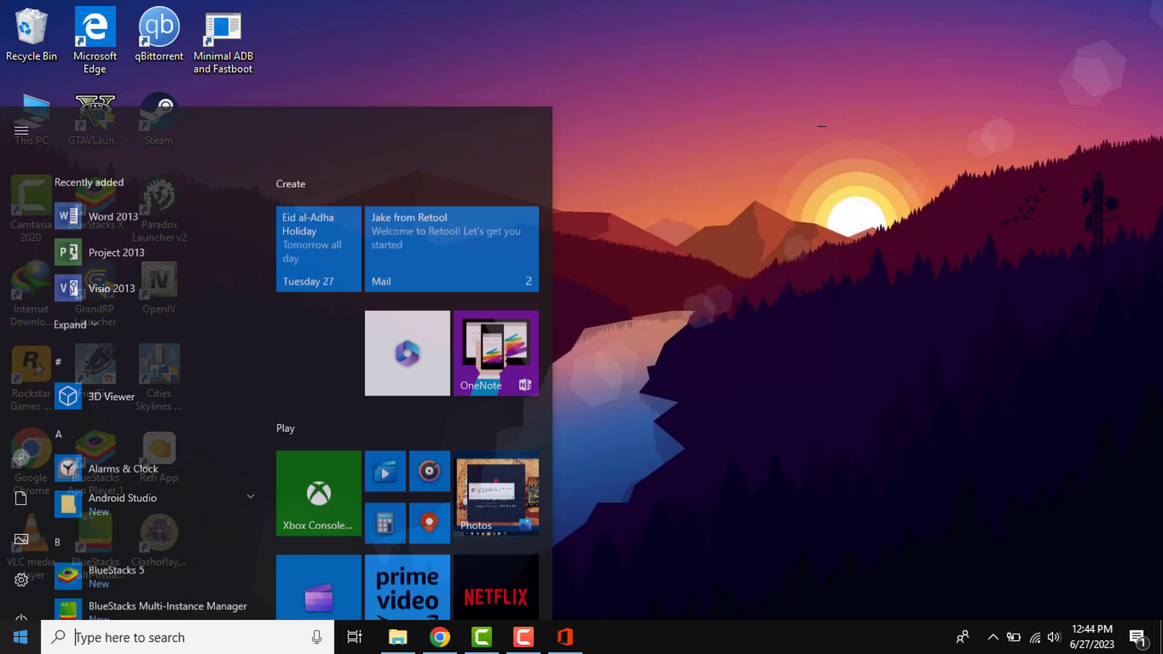
left_click_drag(117, 145, 692, 214)
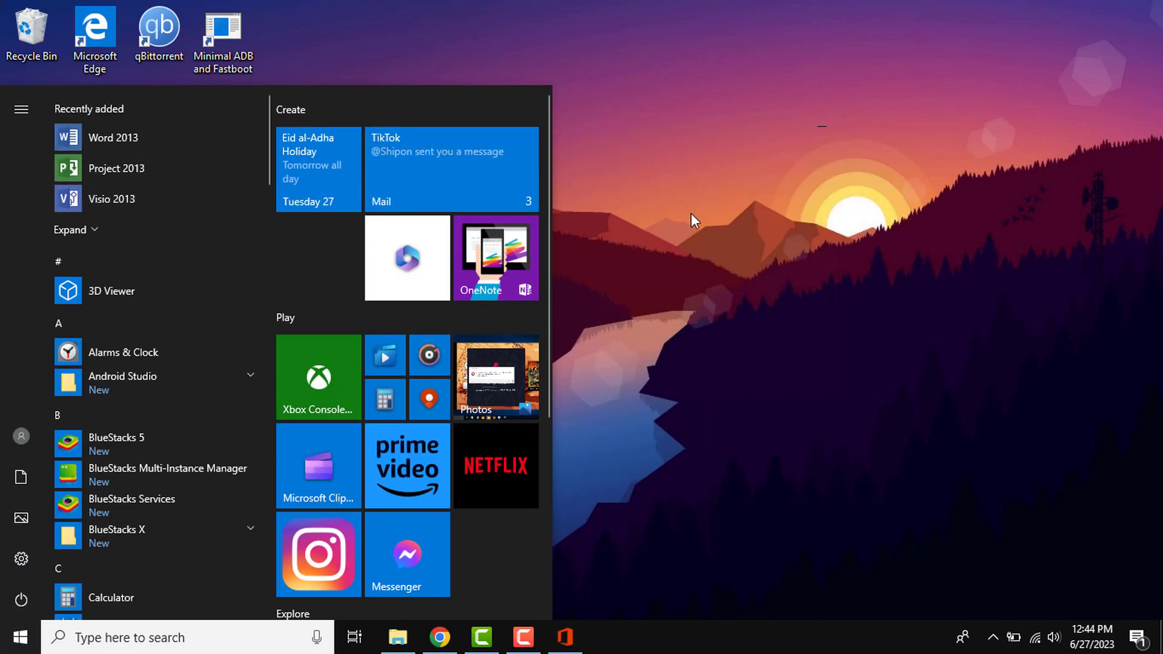
left_click(692, 213)
left_click(20, 638)
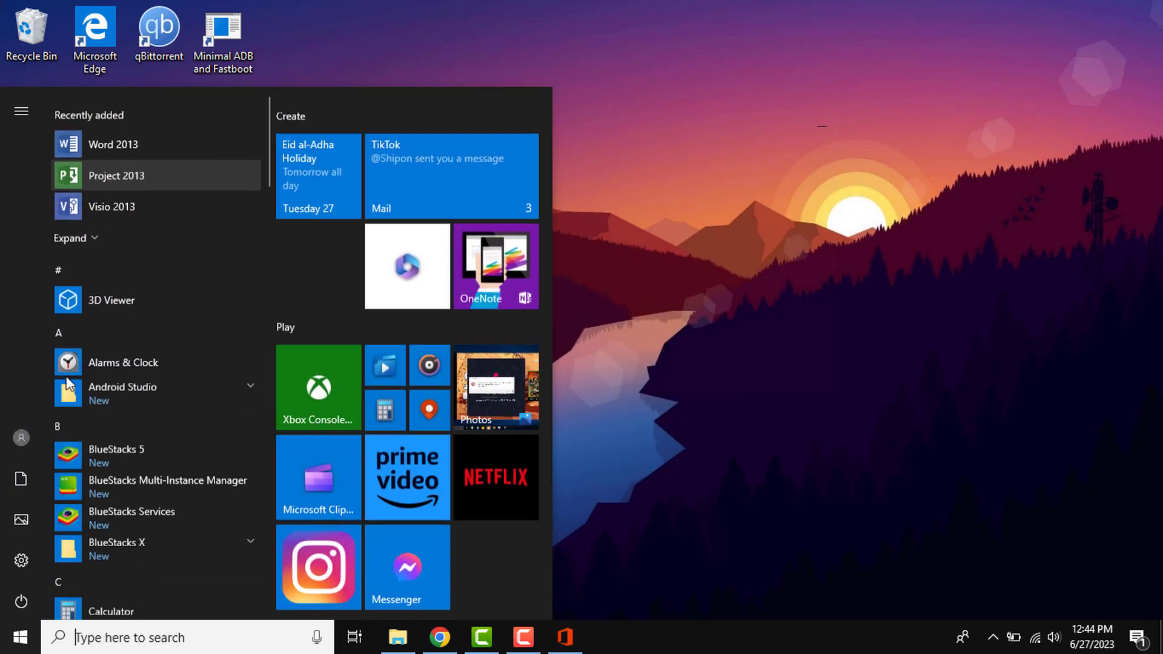
left_click(115, 138)
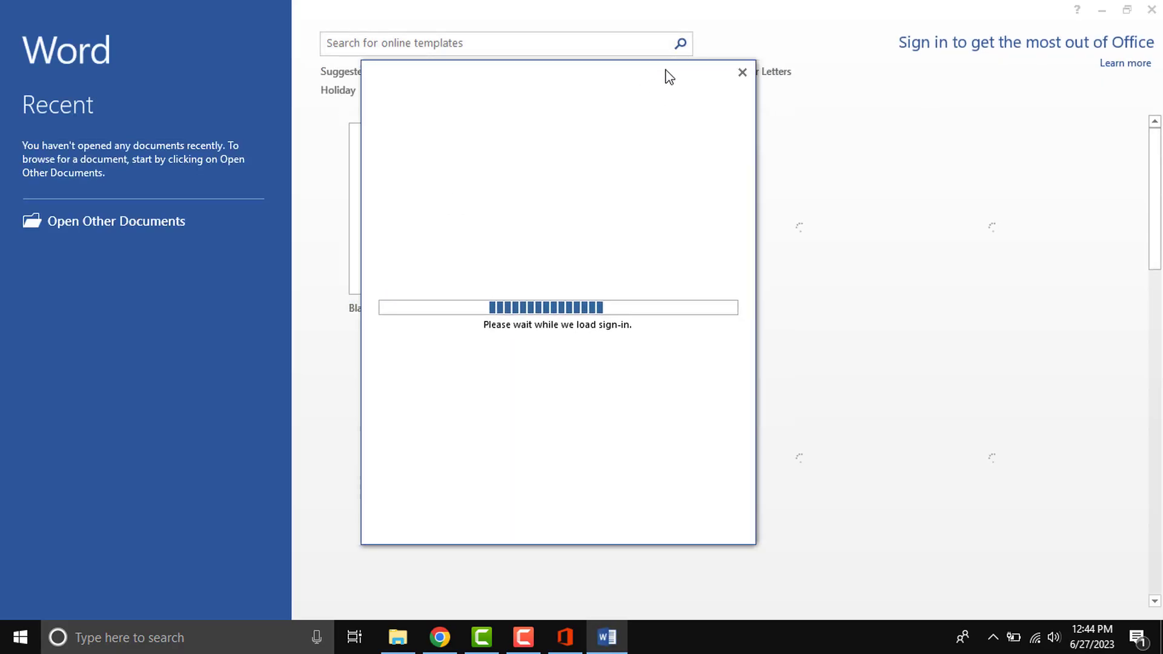
Dismiss Word's sign-in window and create a blank document
left_click(741, 71)
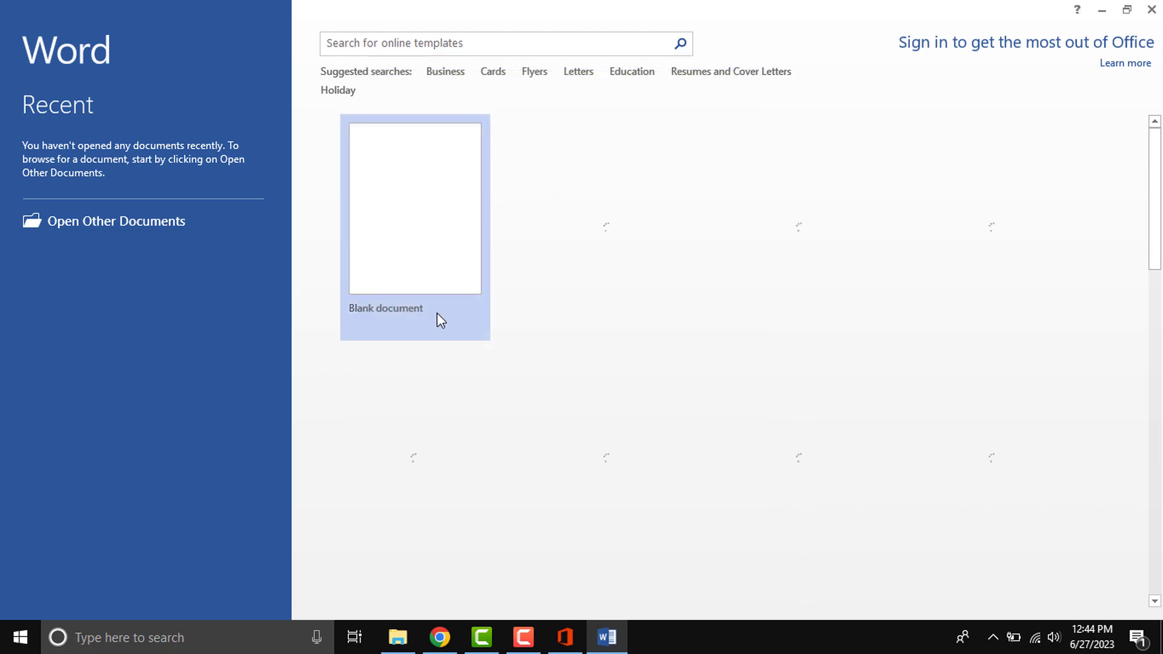
left_click(437, 314)
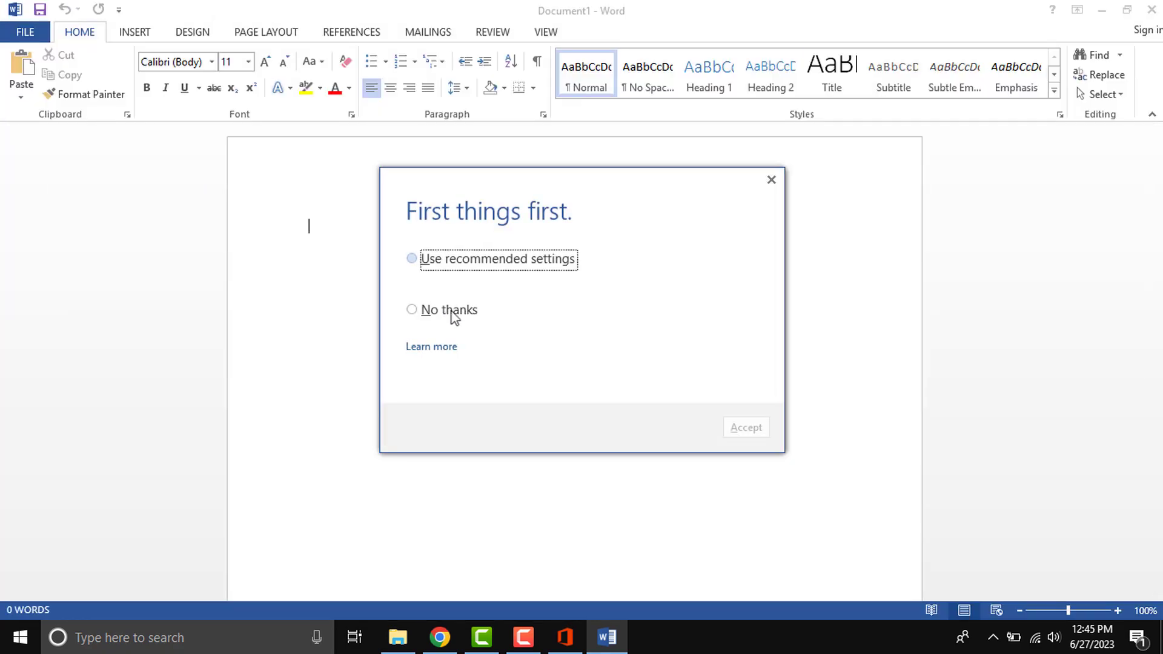
Accept the No thanks option in the first-run prompt, dismiss the Office welcome window and close Word
left_click(467, 312)
left_click(744, 427)
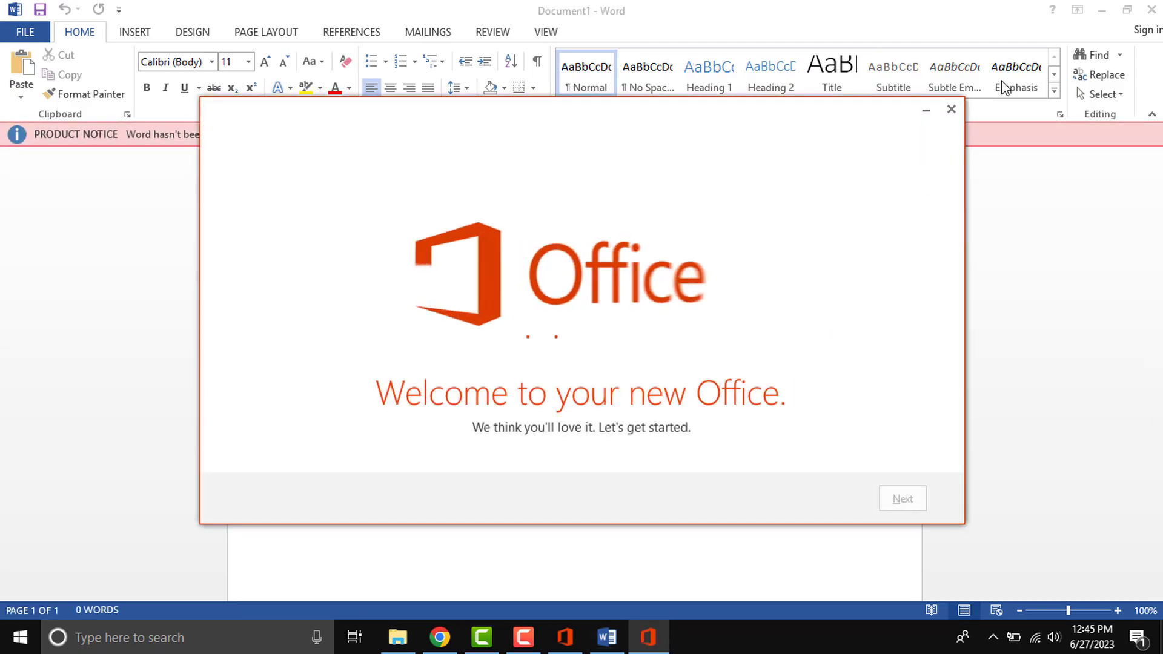
left_click(951, 110)
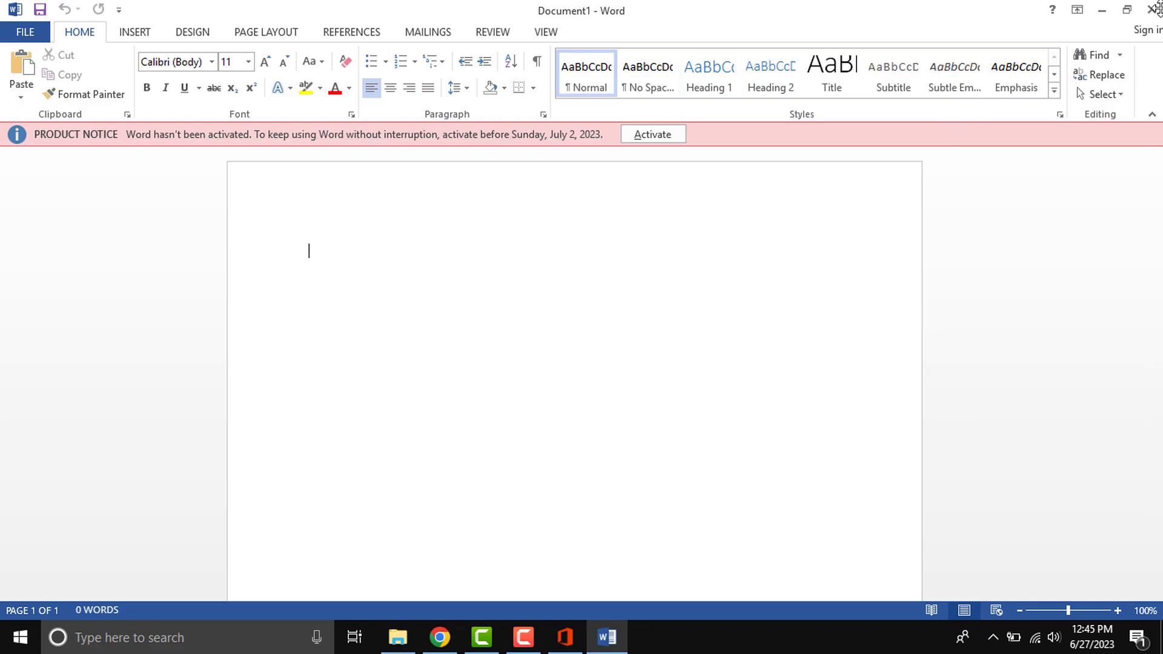
left_click(1154, 9)
Return to the Office installer and convert Office from RETAIL to VL, agreeing to continue
left_click(565, 638)
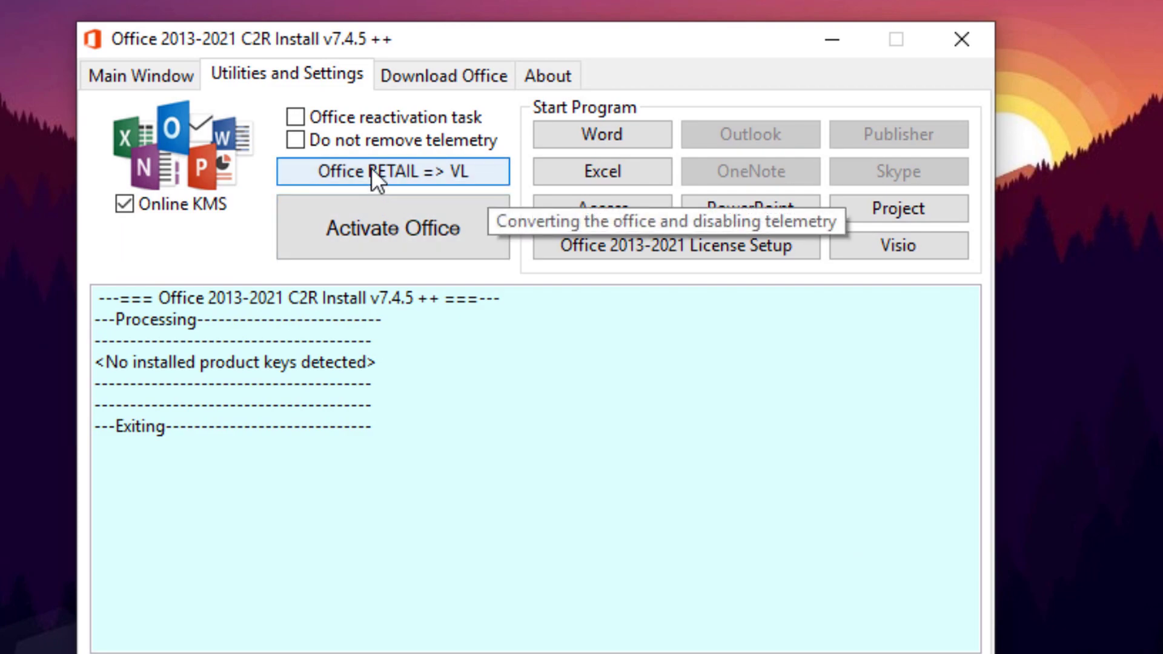
left_click(371, 171)
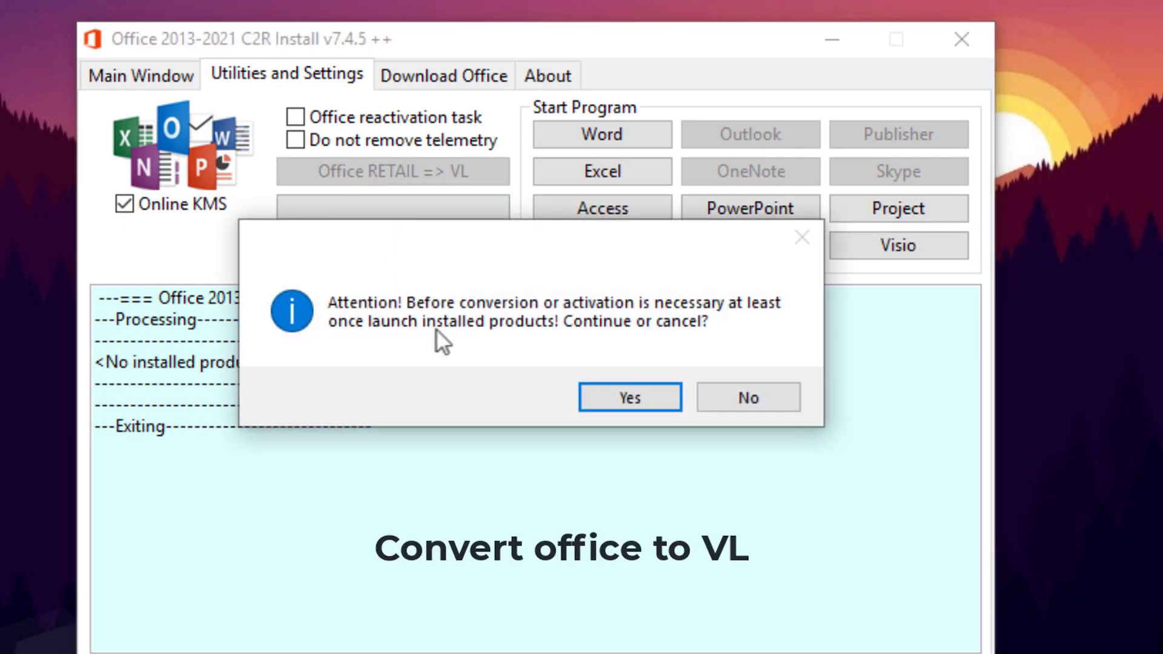
left_click(629, 398)
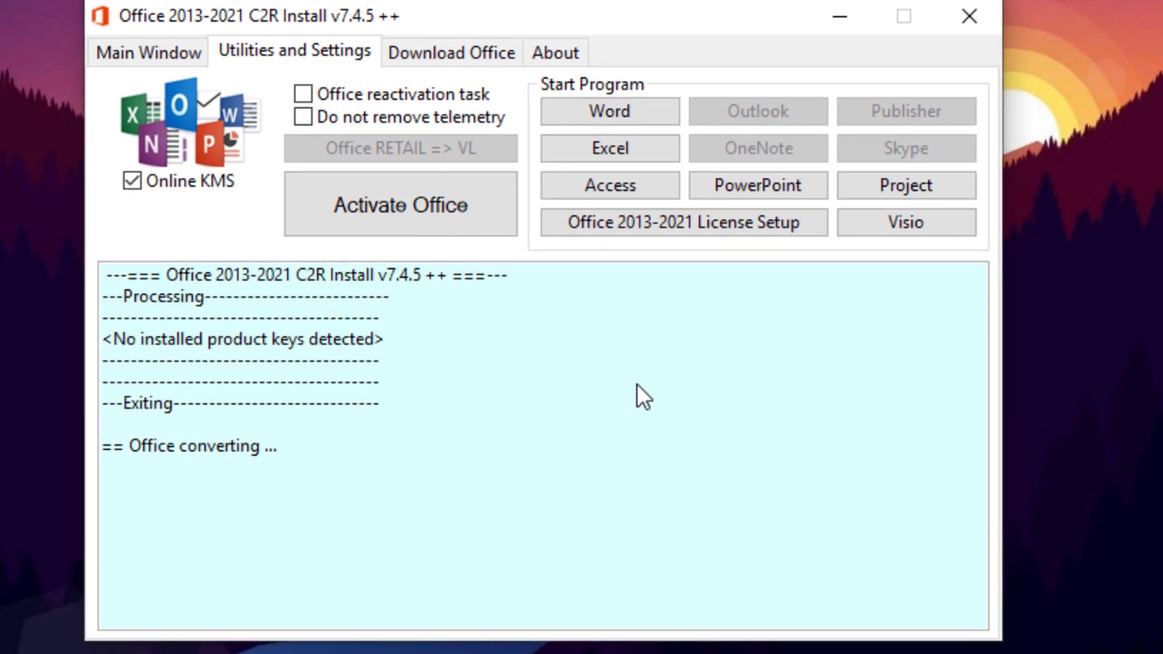
left_click_drag(424, 451, 119, 459)
left_click(221, 489)
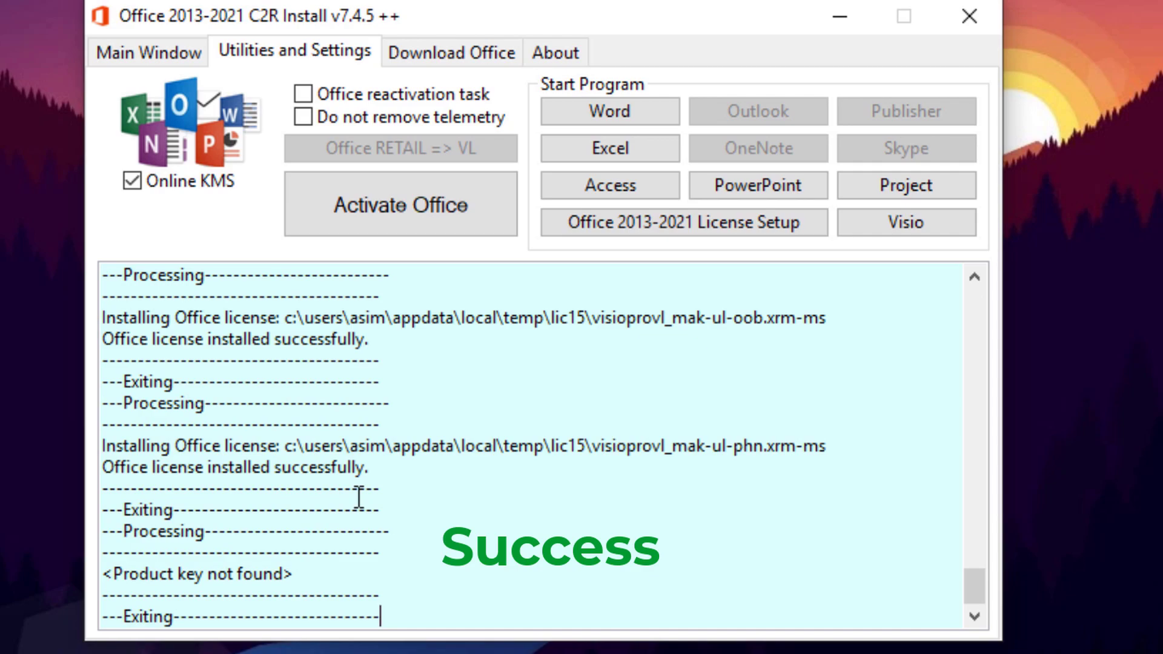
Run the Office activation and minimize the installer window
left_click(358, 233)
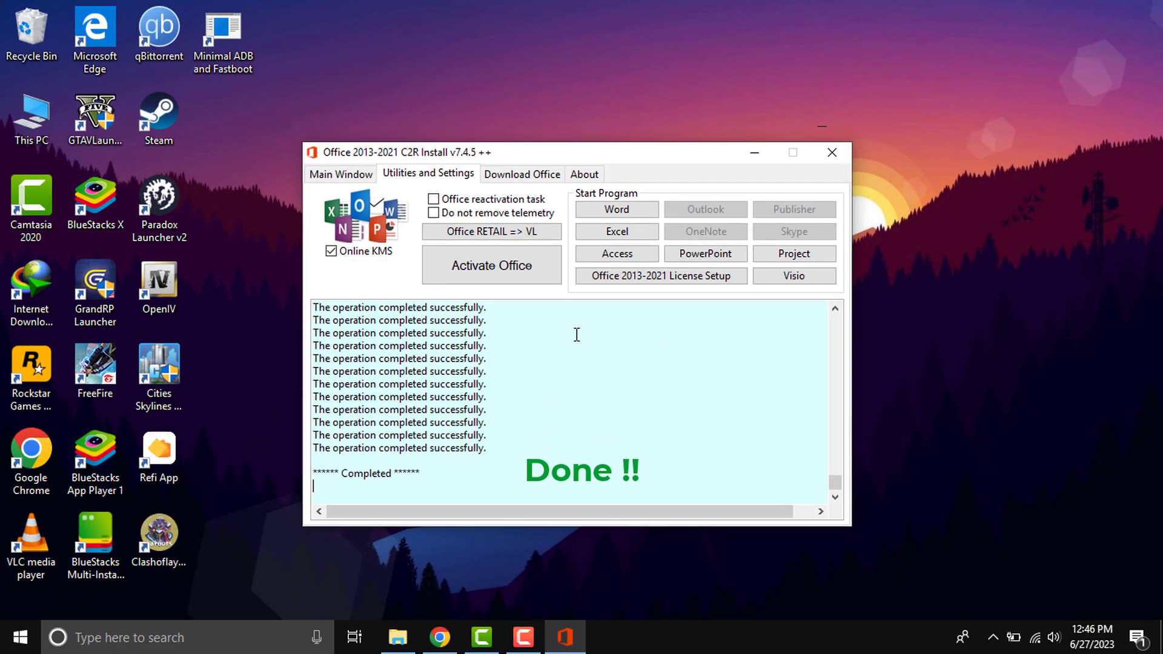
left_click(754, 153)
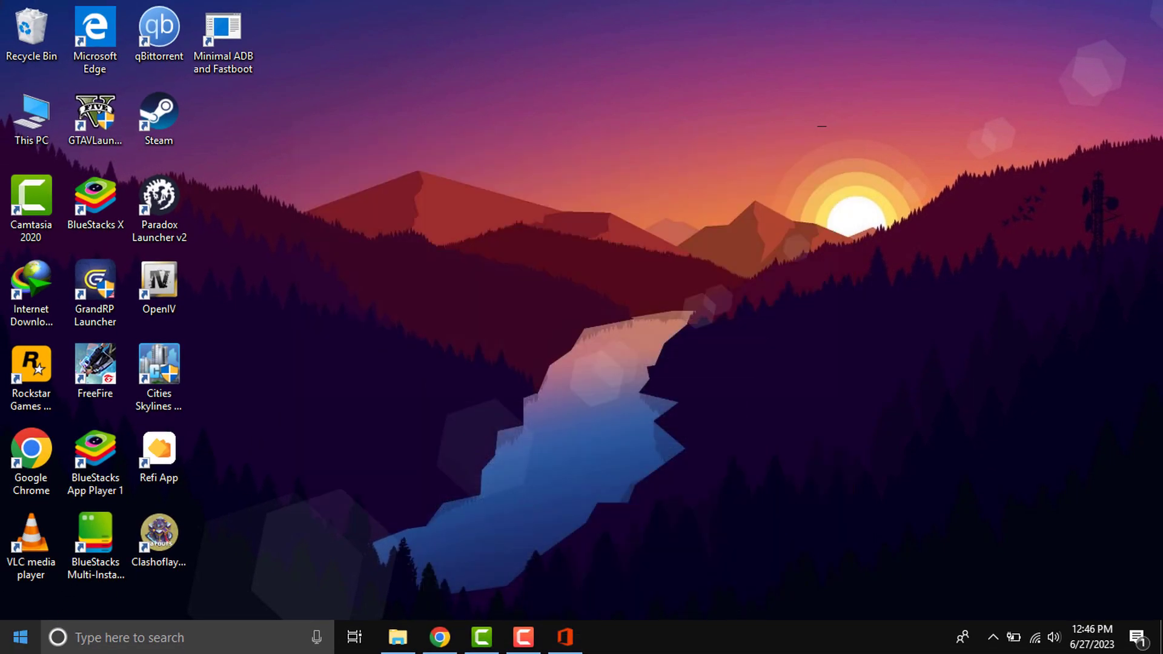
Launch Word 2013 again and create a blank document
left_click(20, 638)
left_click(109, 137)
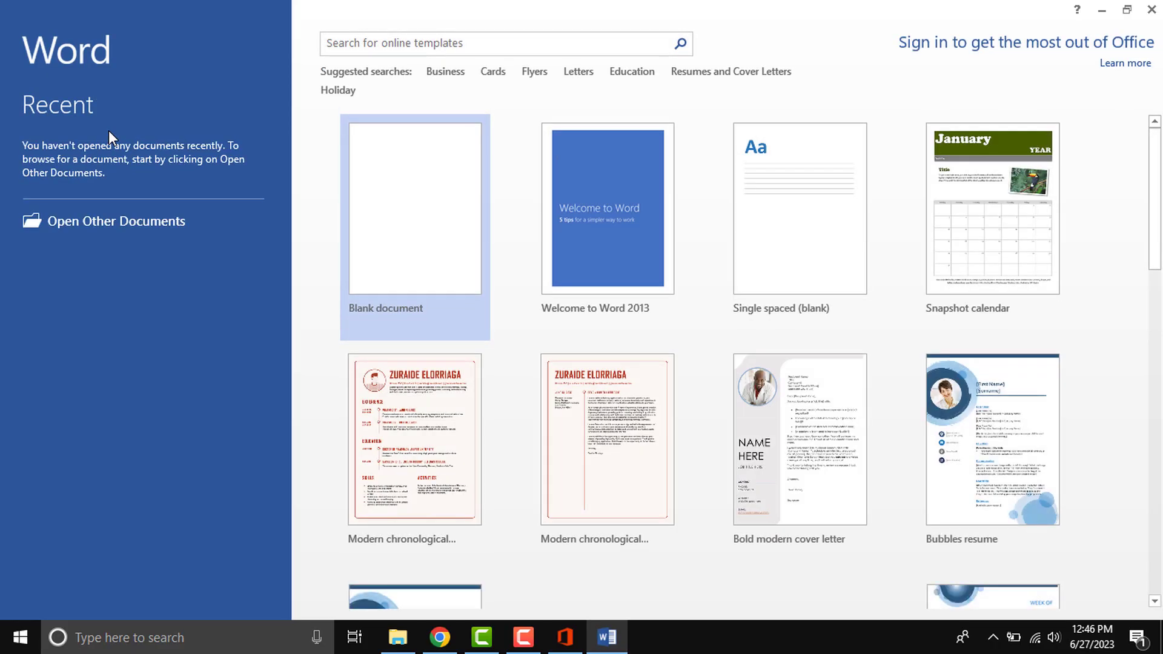
left_click(449, 216)
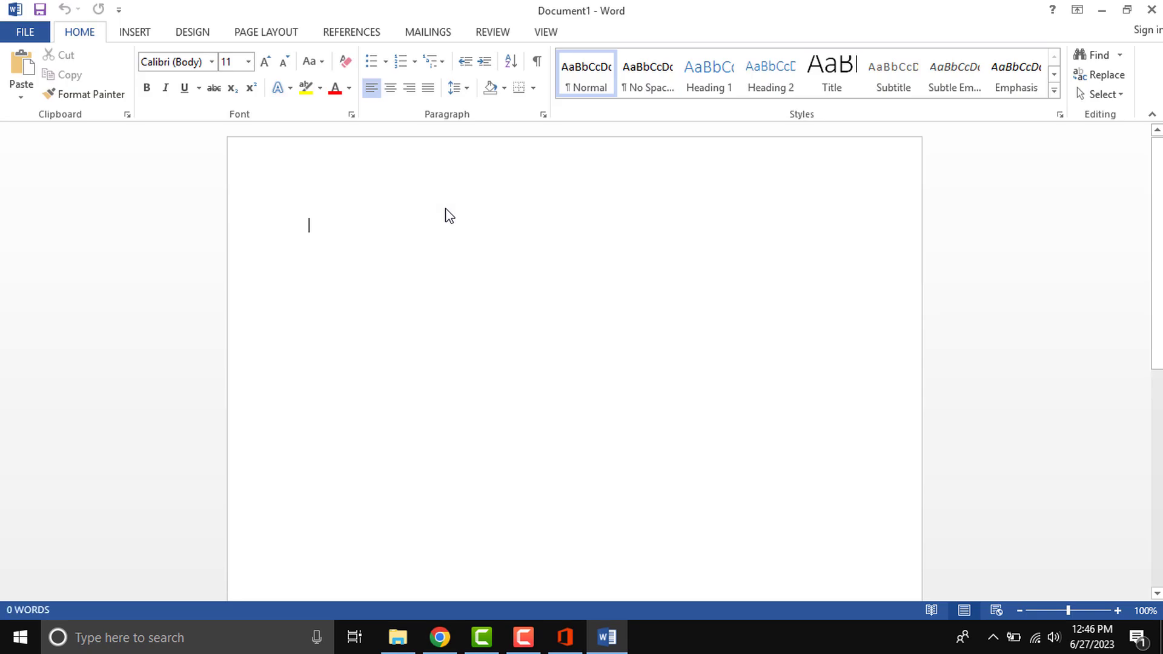